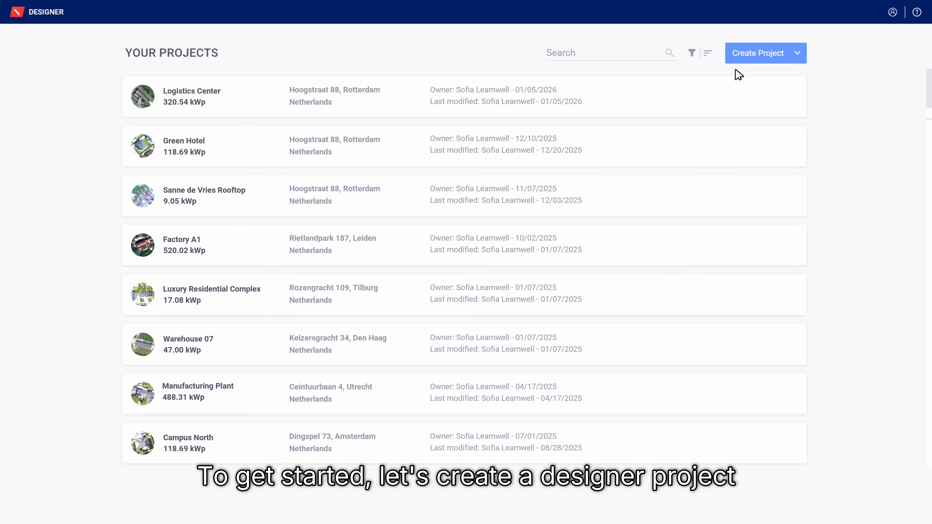
Step: Start a Monitoring Site Upgrade project and search for the existing monitoring site by its site name
left_click(799, 53)
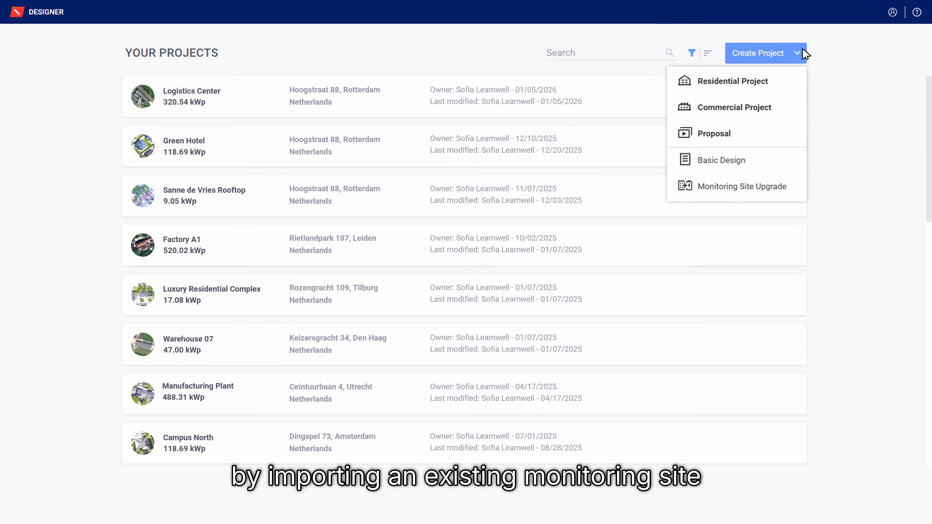
left_click(778, 185)
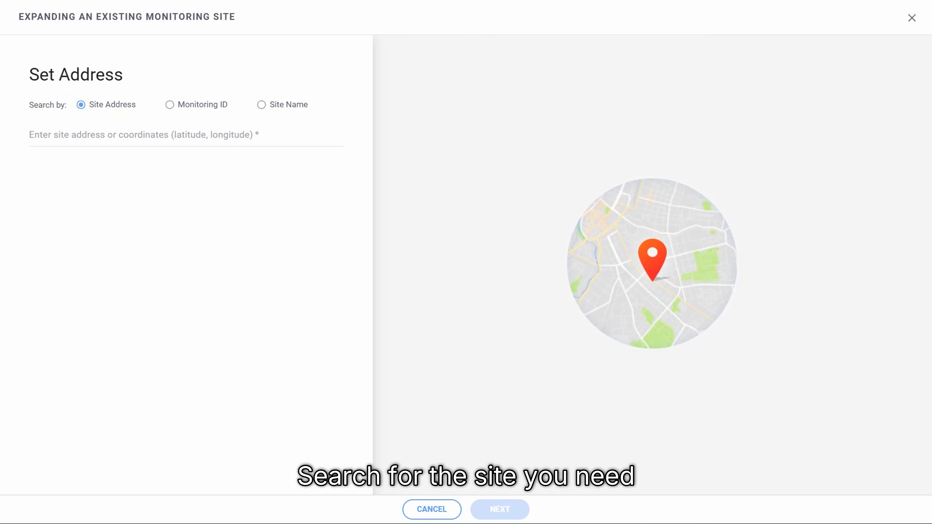
left_click(261, 104)
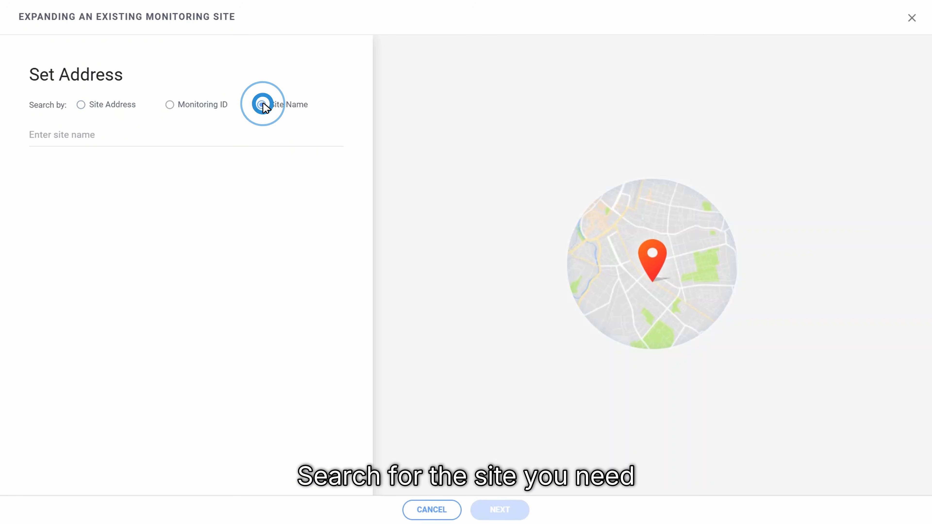
left_click(110, 135)
key("ctrl+v")
key("Return")
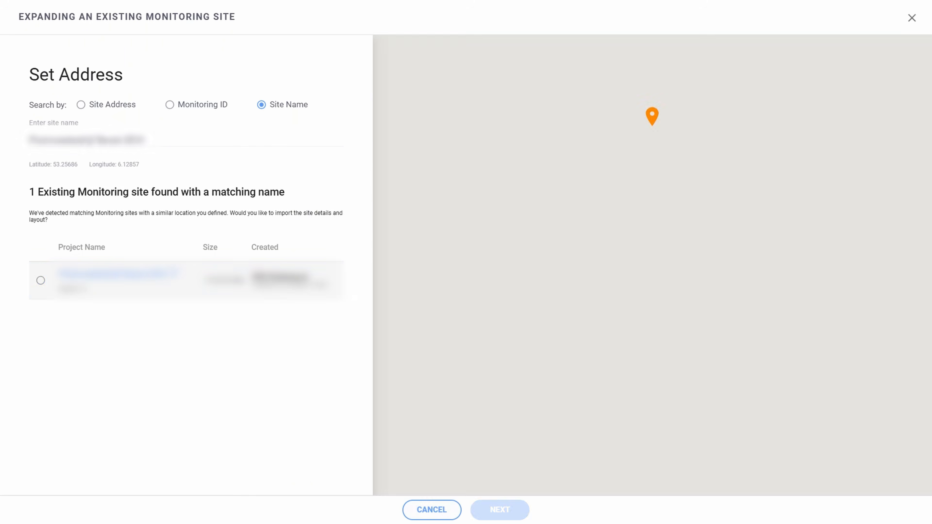
Step: Import the matching monitoring site as a new project and open that project
left_click(40, 281)
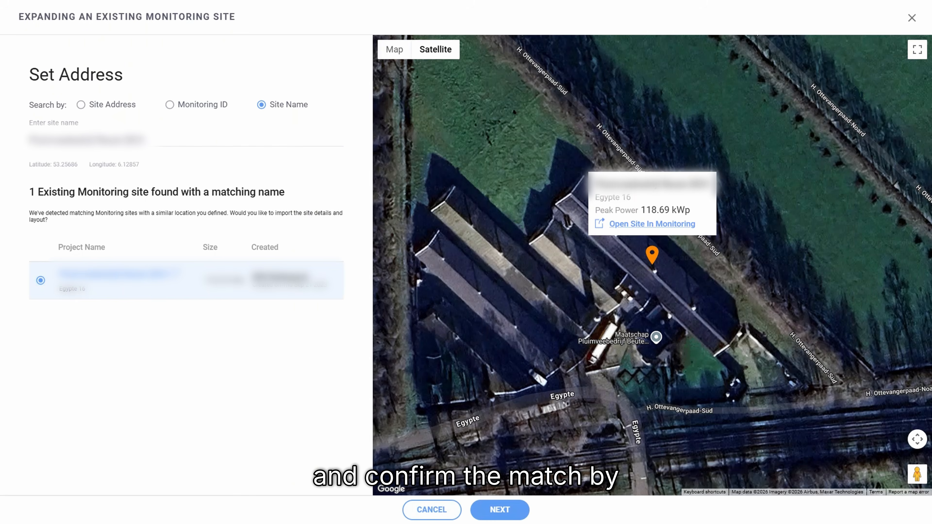
left_click(528, 513)
left_click(528, 514)
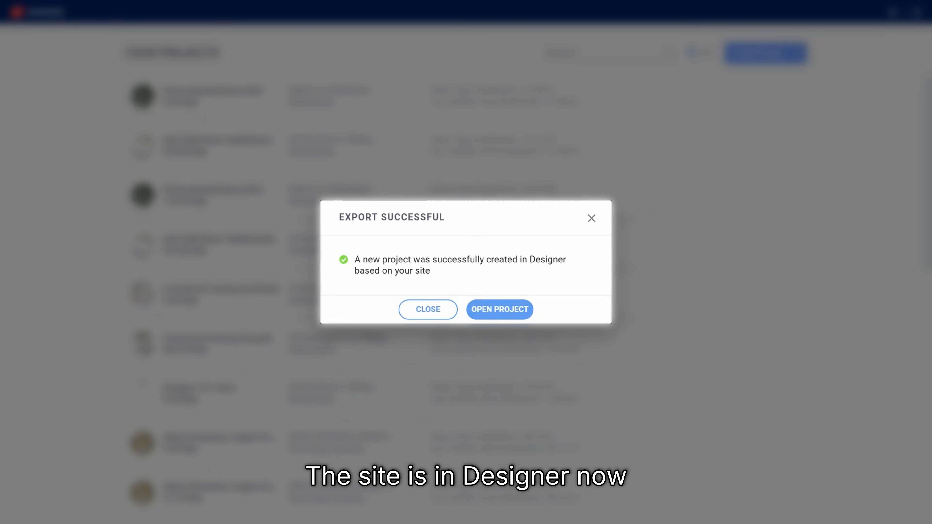
left_click(516, 309)
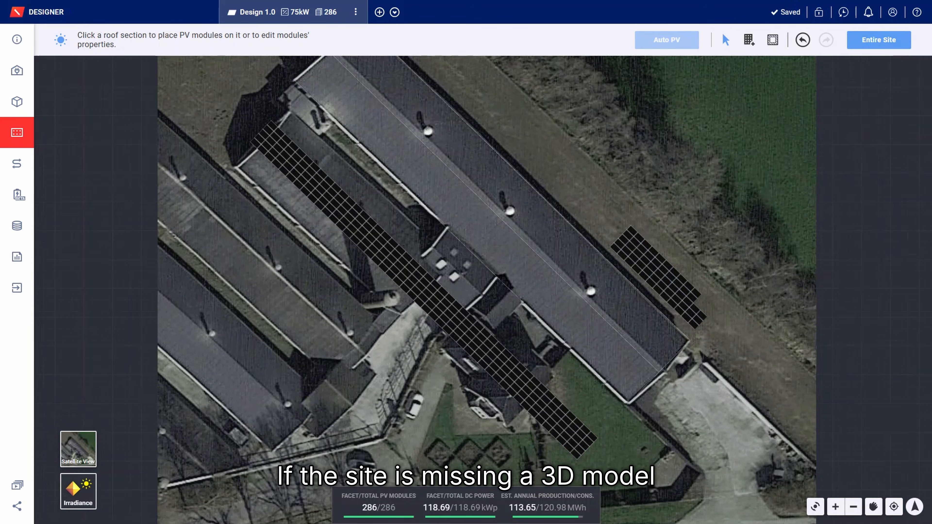
Step: Move the small PV module group from the ground strip onto the edge of the large roof
left_click(647, 294)
left_click_drag(676, 275, 646, 305)
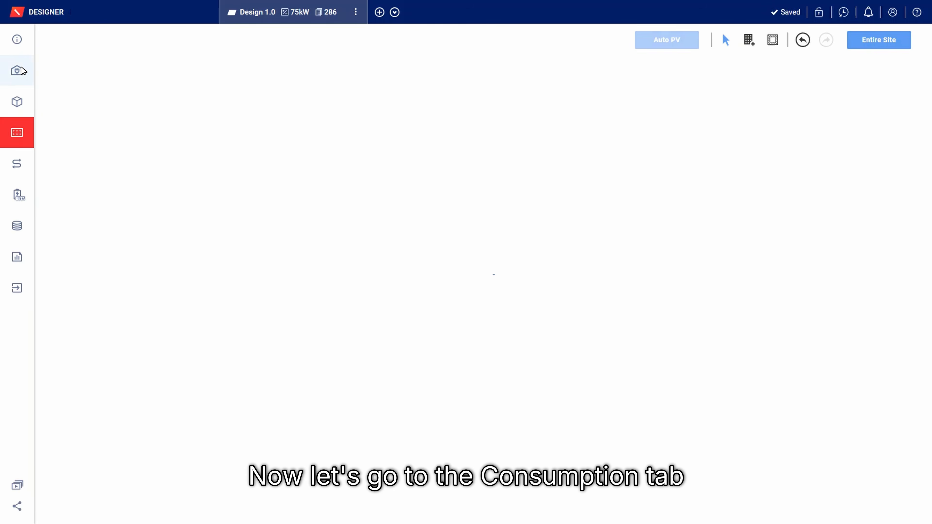
Step: Review the site's consumption profile, comparing the monthly and daily consumption and the detailed breakdown
left_click(18, 70)
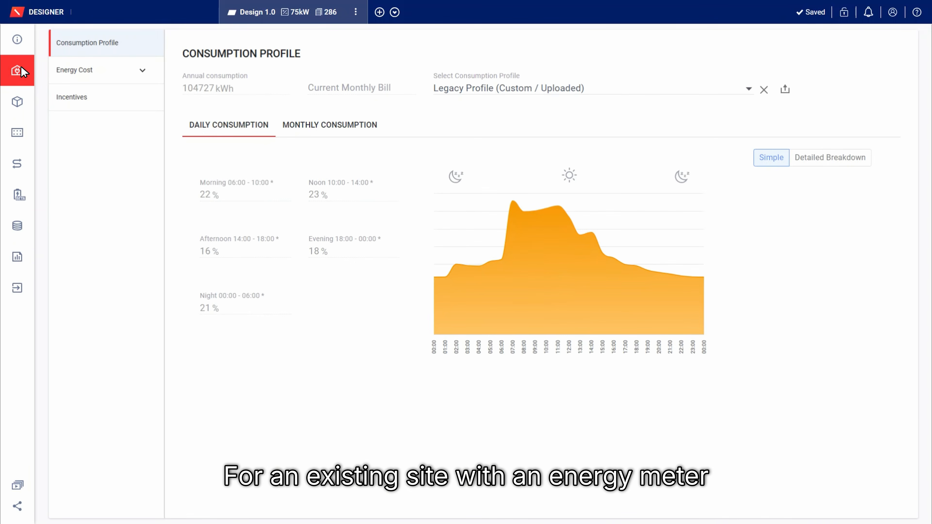
left_click(340, 126)
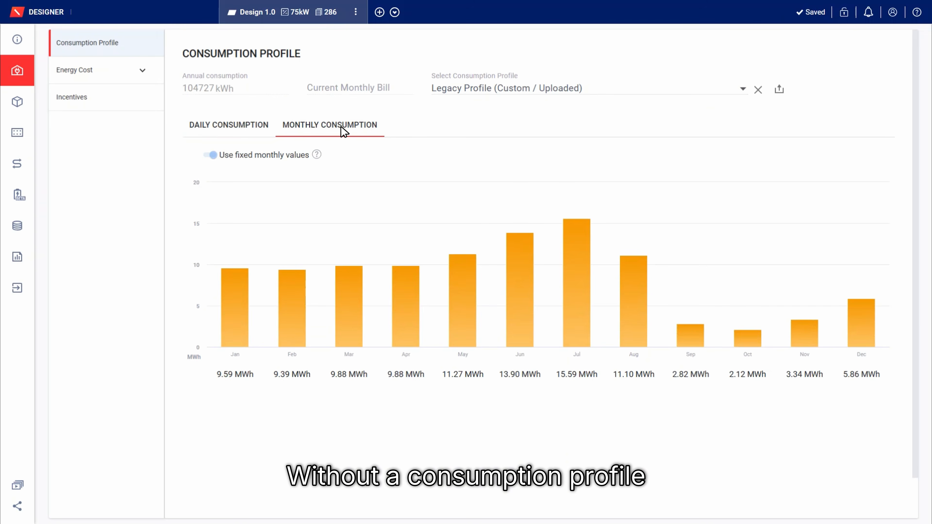
left_click(232, 126)
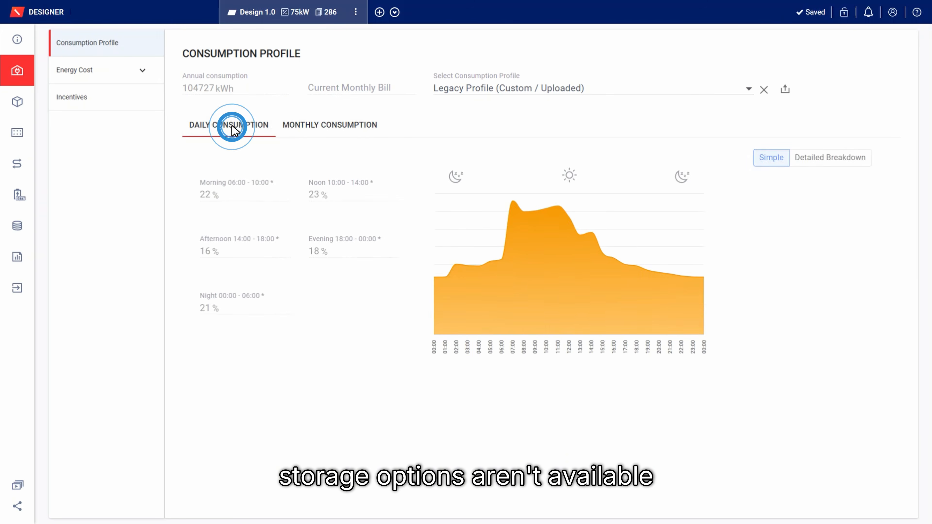
left_click(845, 158)
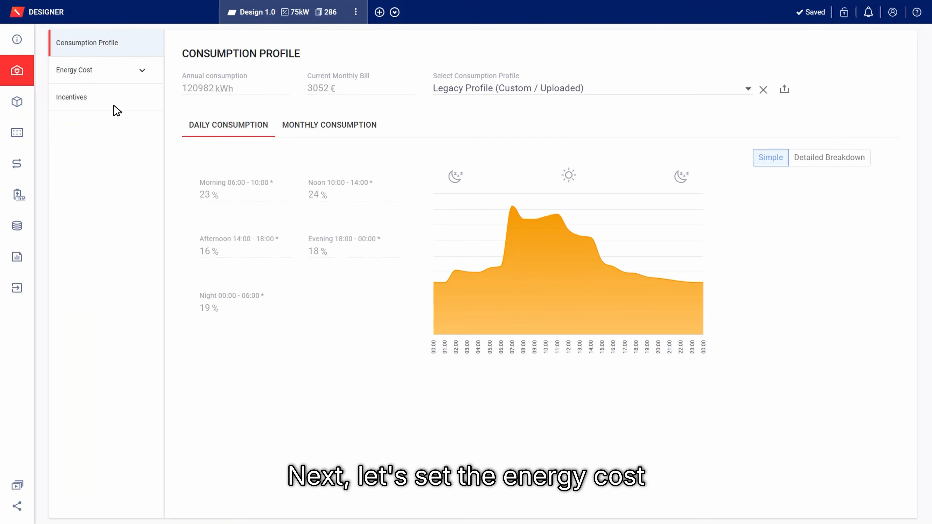
Step: Review the pre-solar import rate in the energy cost settings, including the available utility providers
left_click(142, 70)
left_click(145, 98)
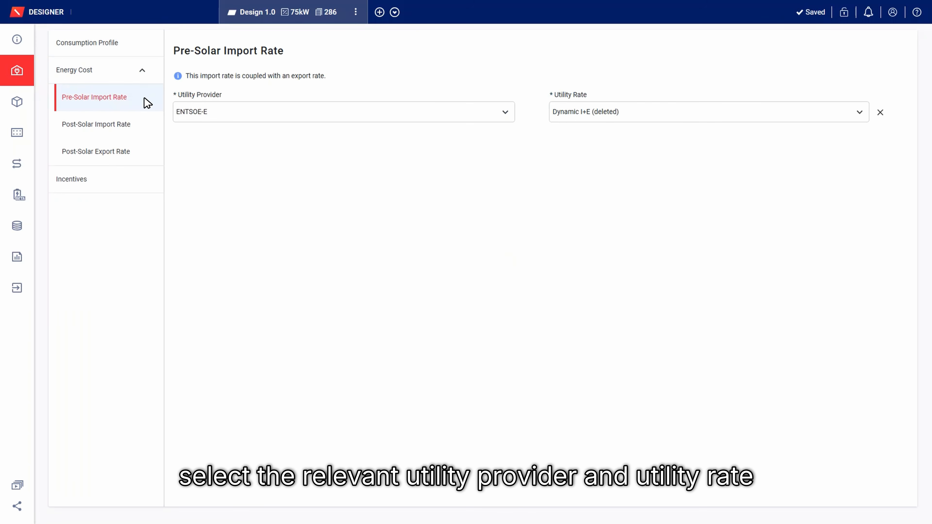
left_click(464, 112)
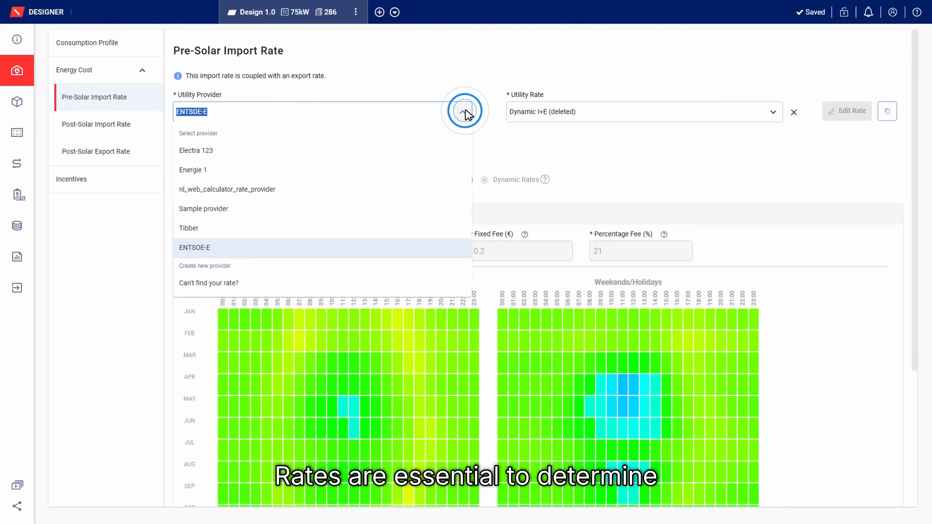
left_click(465, 111)
left_click(718, 154)
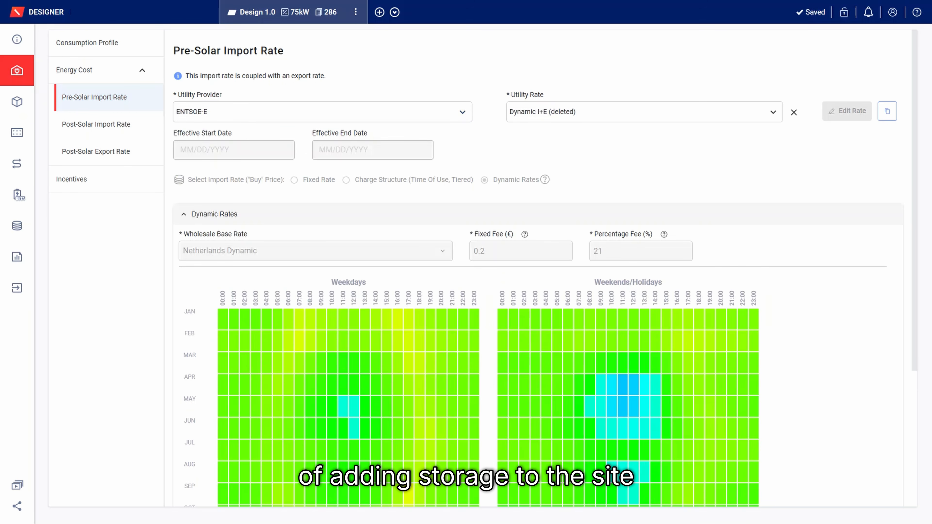
Step: Duplicate Design 1.0 from the storage page and rename the copy PV & Storage
left_click(19, 196)
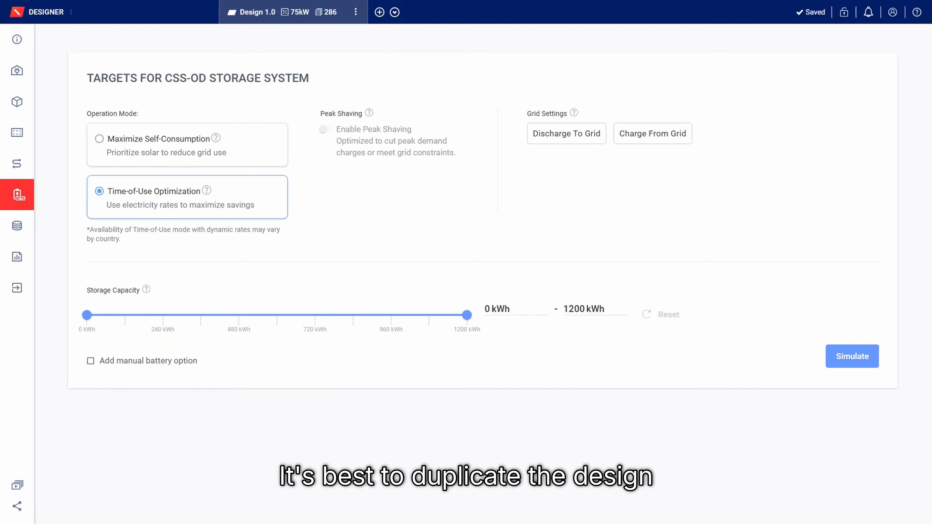
left_click(355, 12)
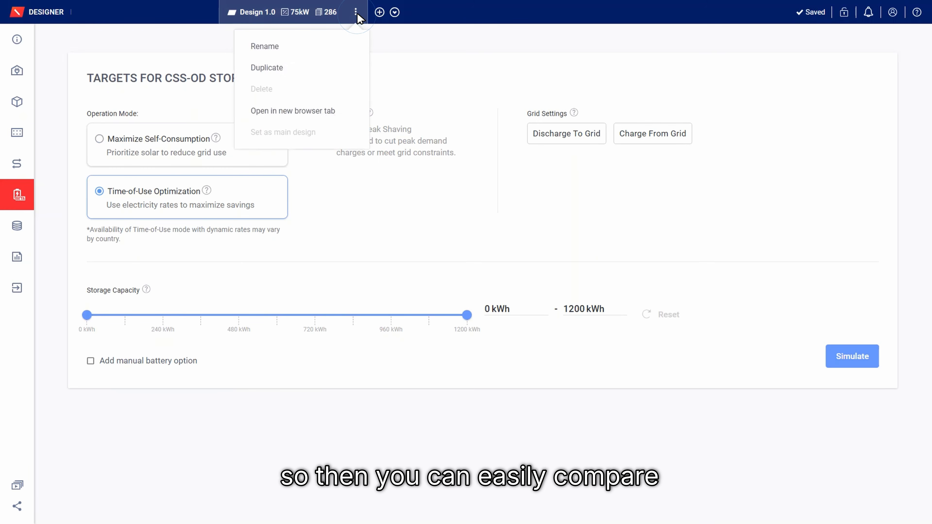
left_click(342, 67)
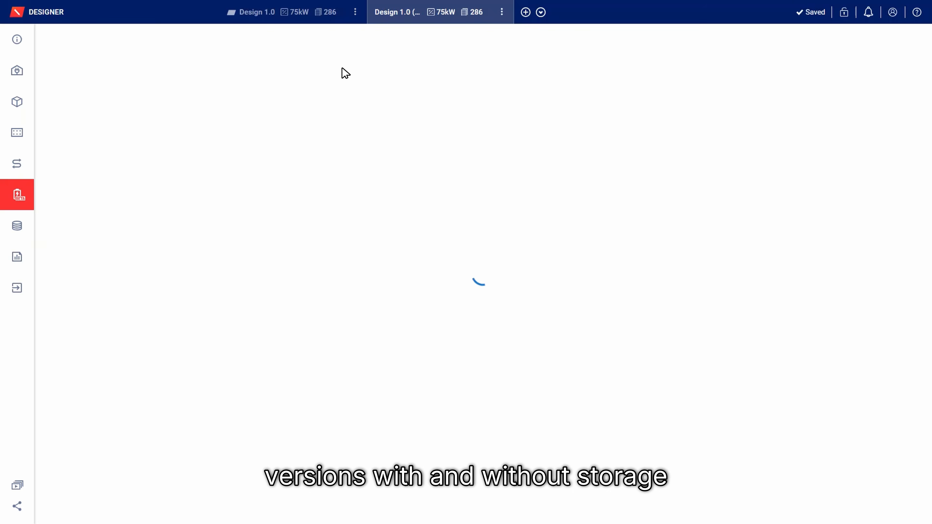
left_click(502, 13)
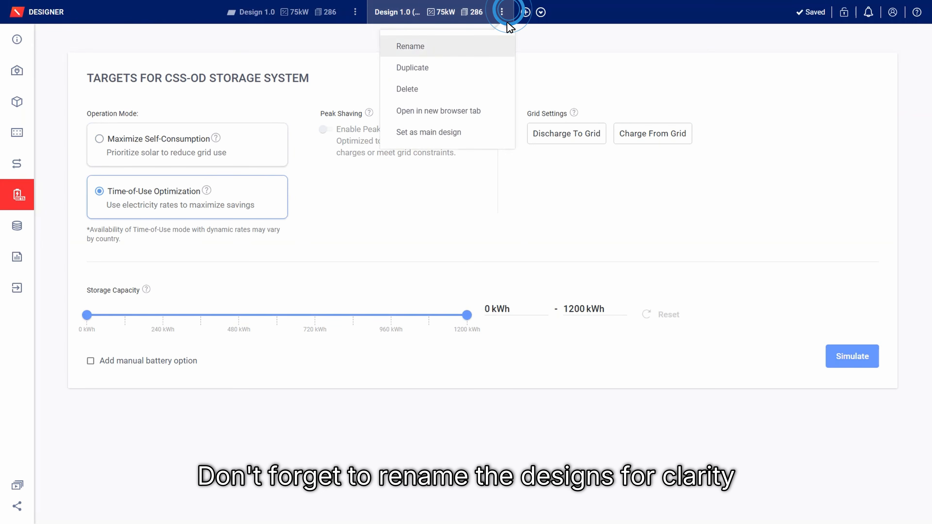
left_click(504, 45)
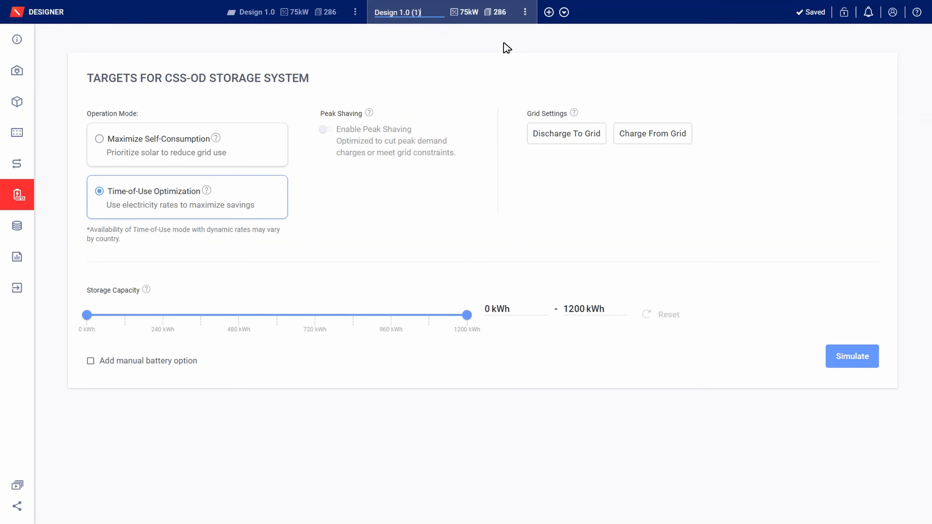
type("PV & Storage")
key("Return")
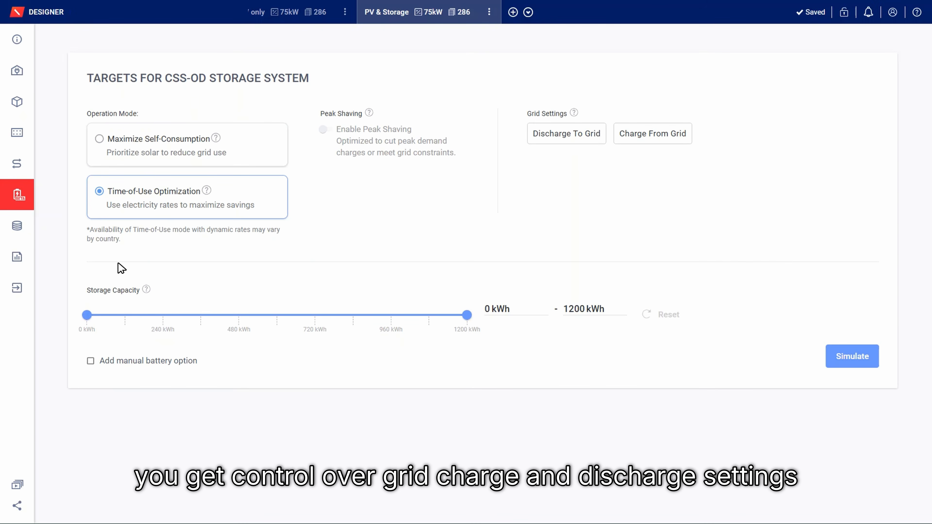
Step: Simulate storage with discharge to grid and charge from grid enabled and the maximum storage capacity set to 400 kWh
left_click(565, 137)
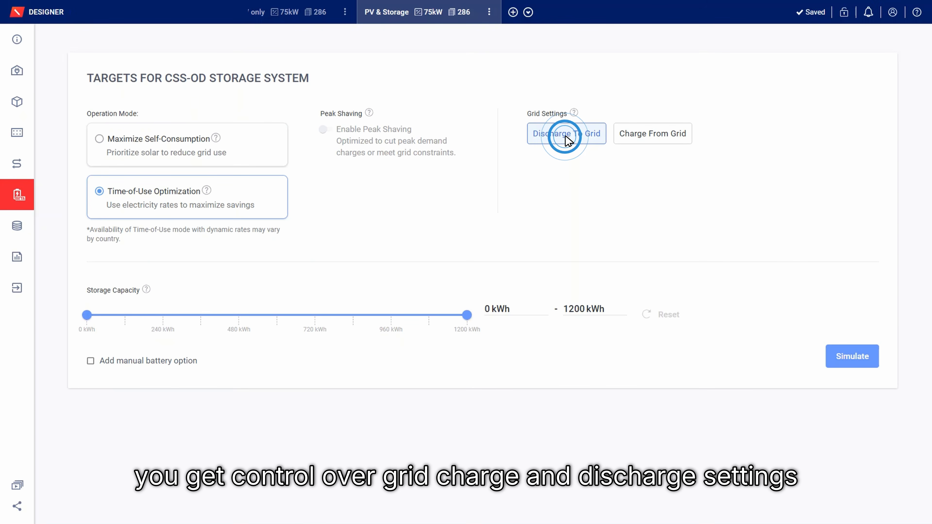
left_click(659, 138)
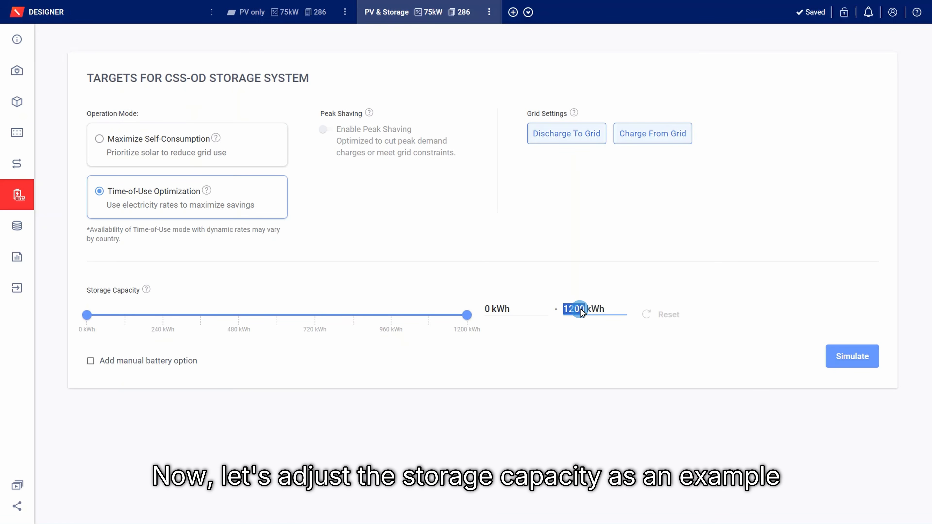
type("400")
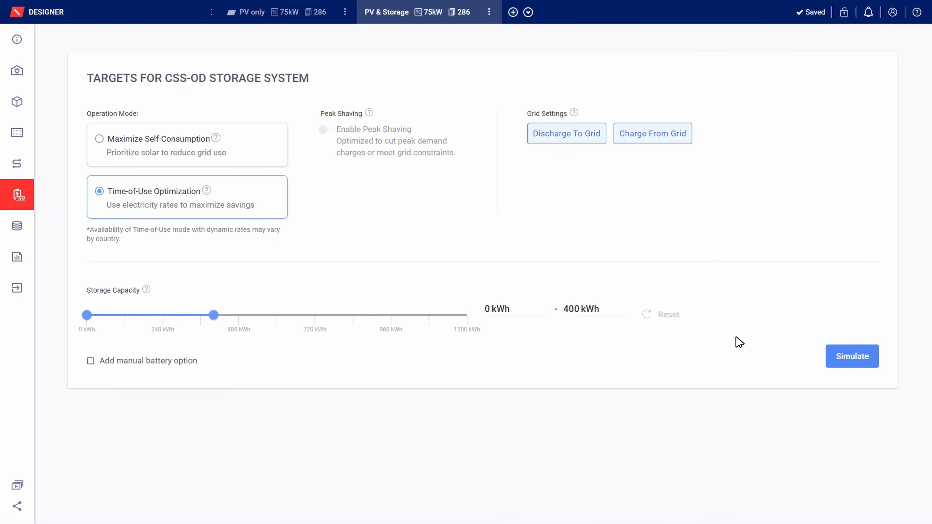
left_click(852, 356)
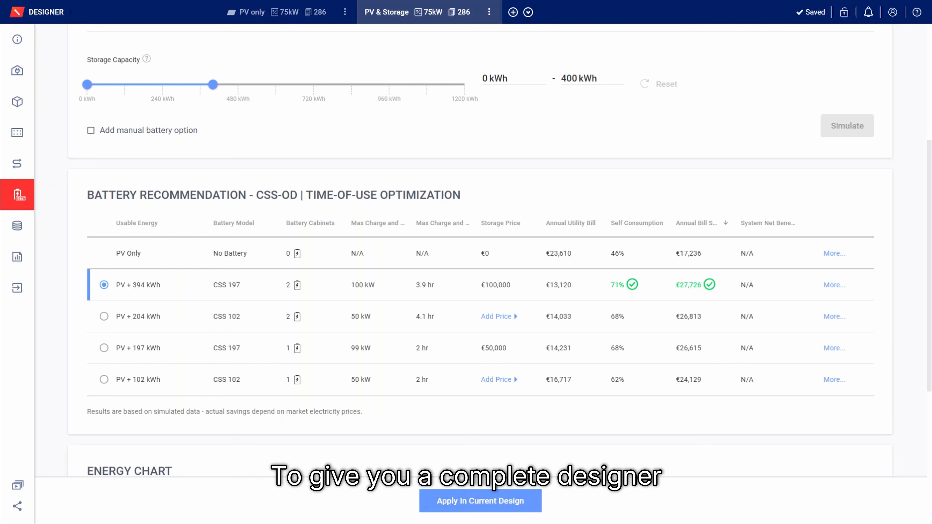
Step: Examine the energy chart below the battery recommendations for the month of June and for a day in June
mouse_move(834, 285)
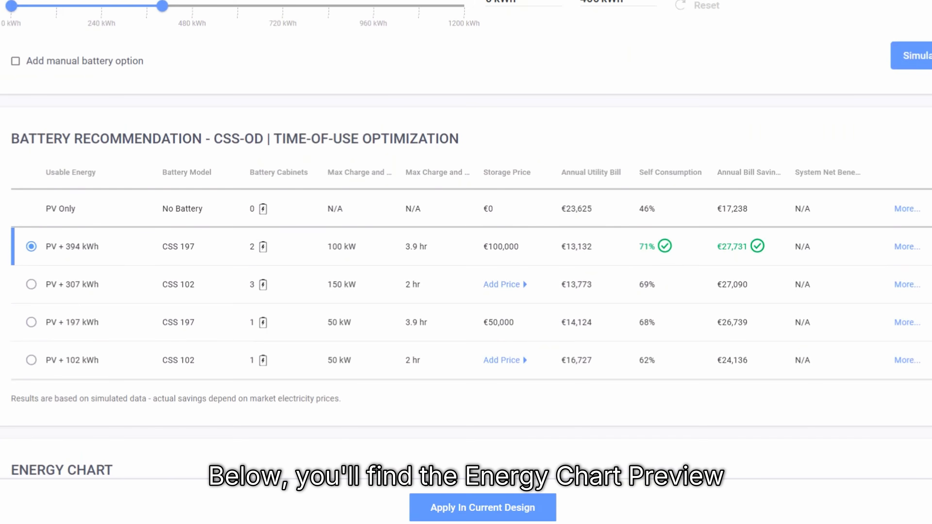
scroll(480, 271, "down", 6)
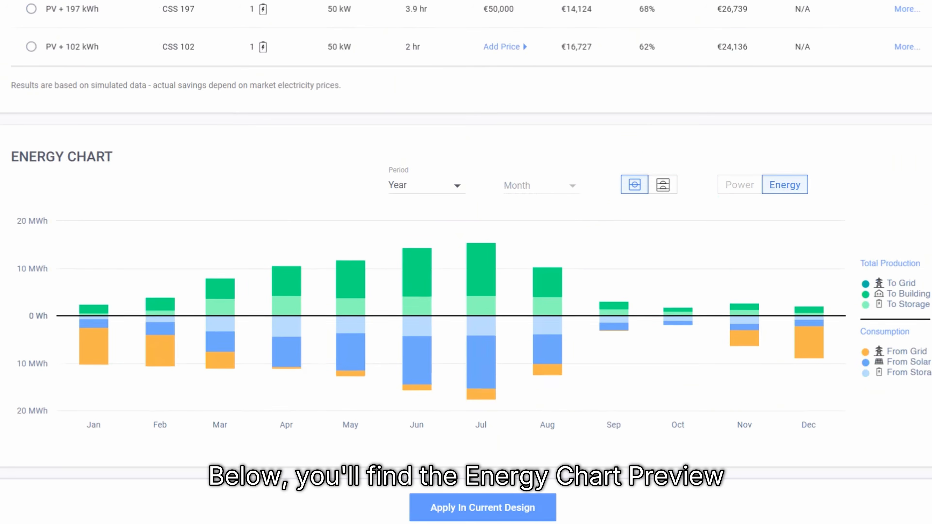
left_click(459, 185)
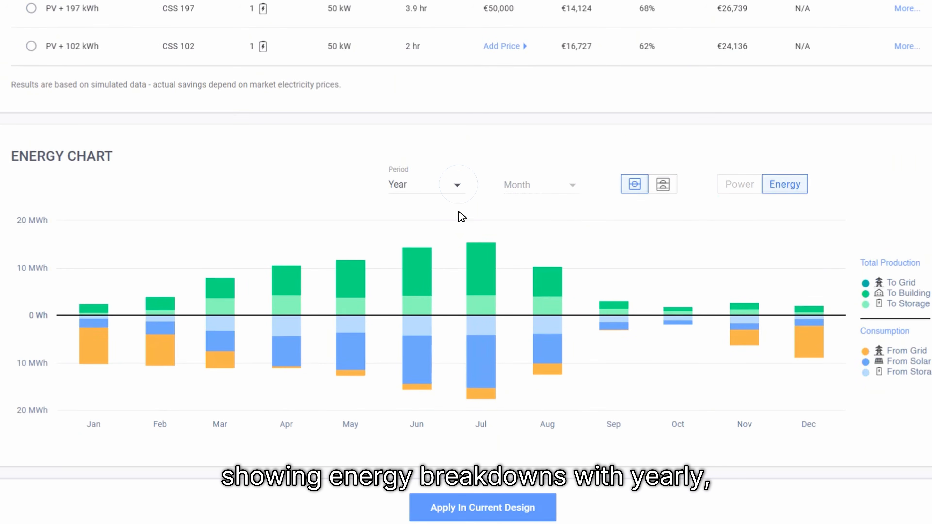
left_click(459, 232)
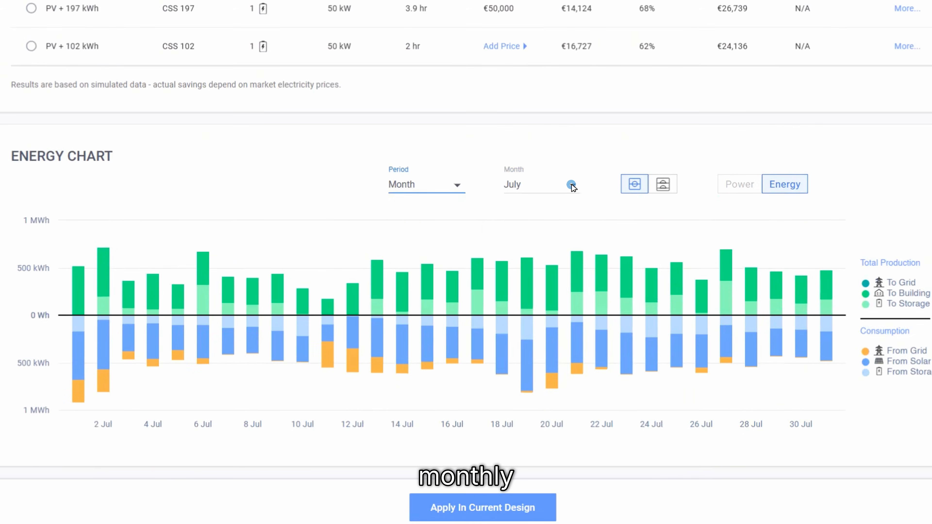
left_click(570, 184)
left_click(565, 319)
left_click(458, 184)
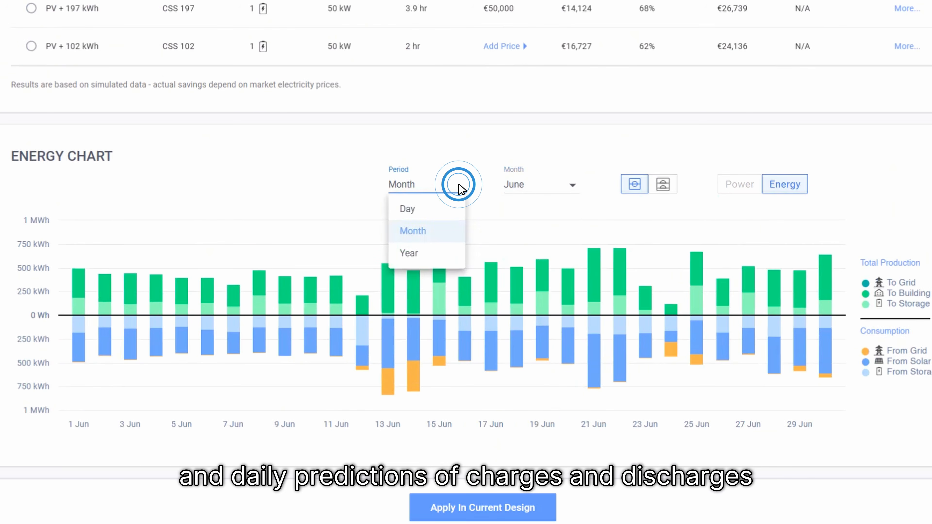
left_click(455, 211)
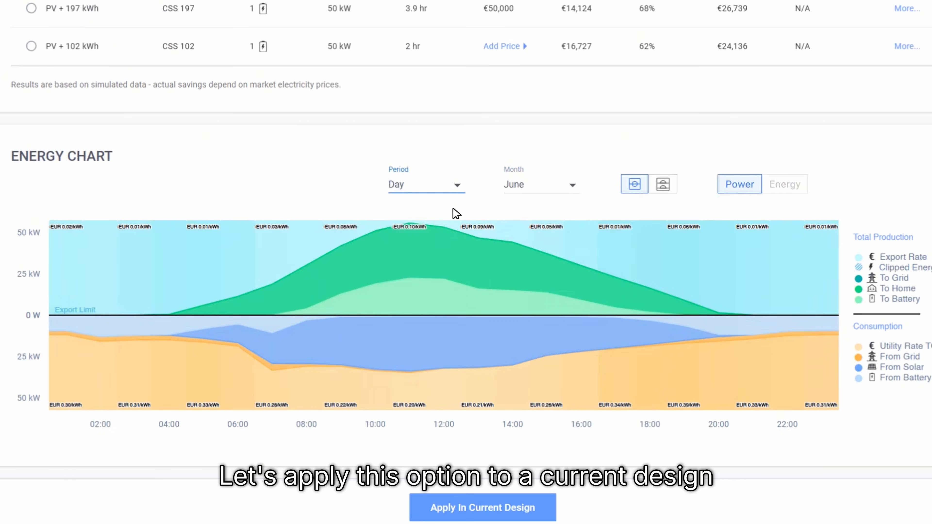
Step: Apply the selected PV + 394 kWh option to the current design and move both PCS 50K inverters beside the SE25K inverters
left_click(494, 507)
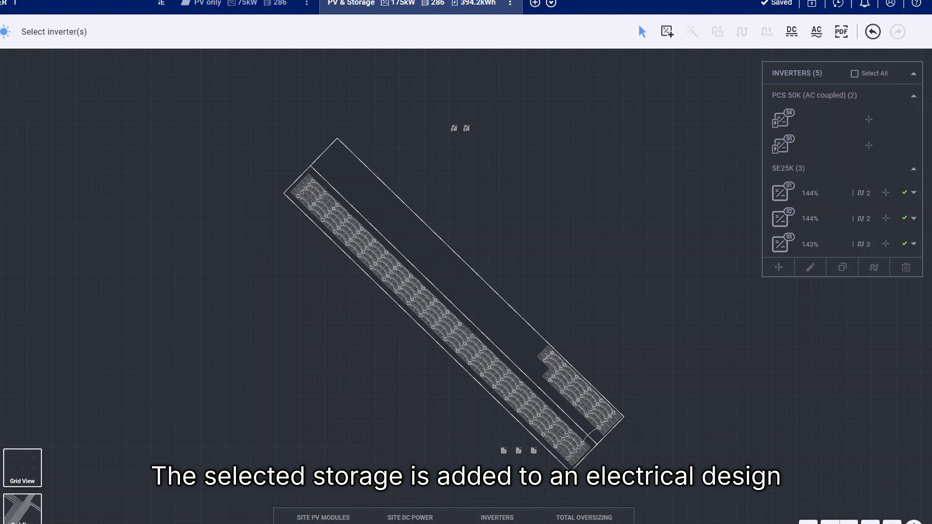
left_click(866, 118)
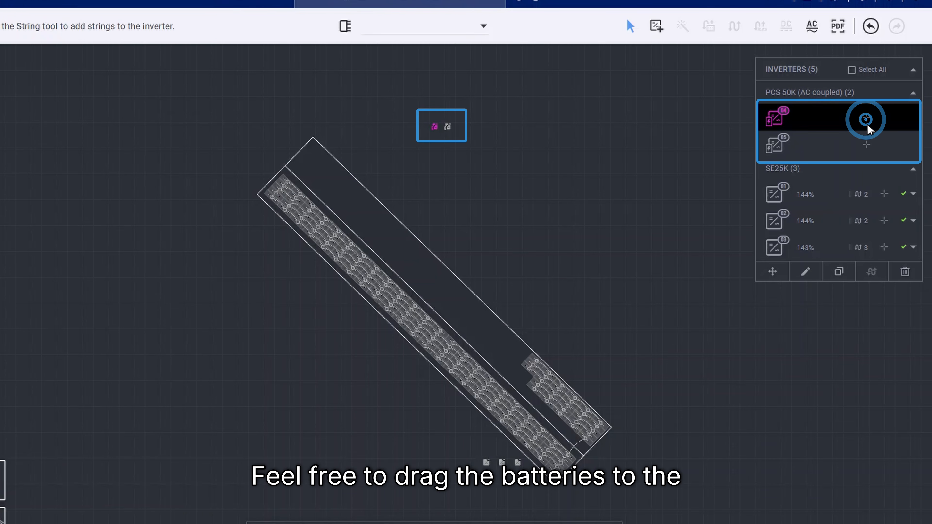
left_click(866, 144)
left_click_drag(454, 126, 500, 448)
left_click(500, 448)
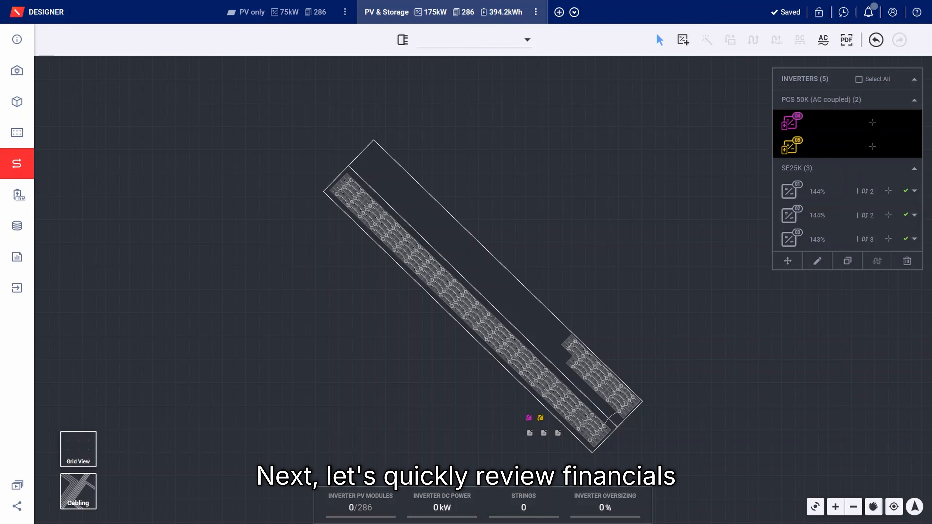
Step: Open the bill of materials of the PV & Storage design
left_click(25, 226)
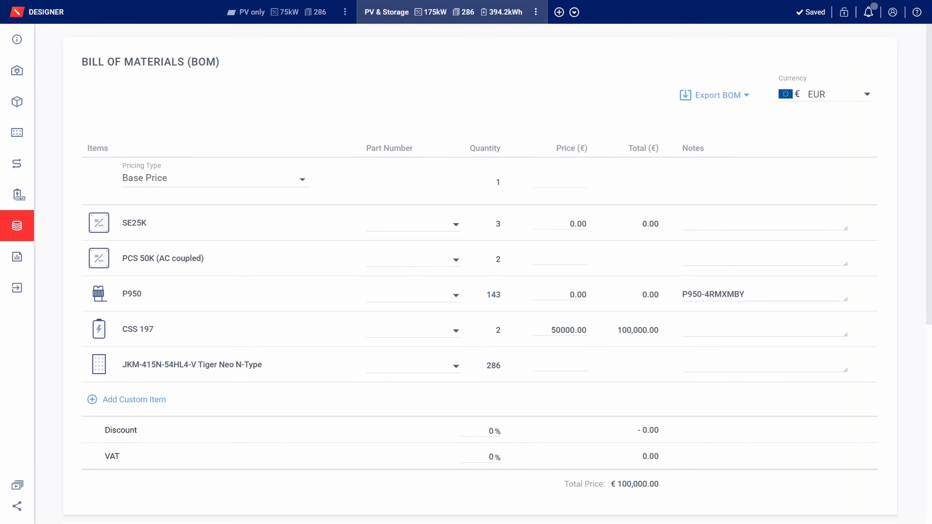
Step: Set the unit price of the CSS 197 battery to 49000 EUR in the bill of materials
left_click(566, 332)
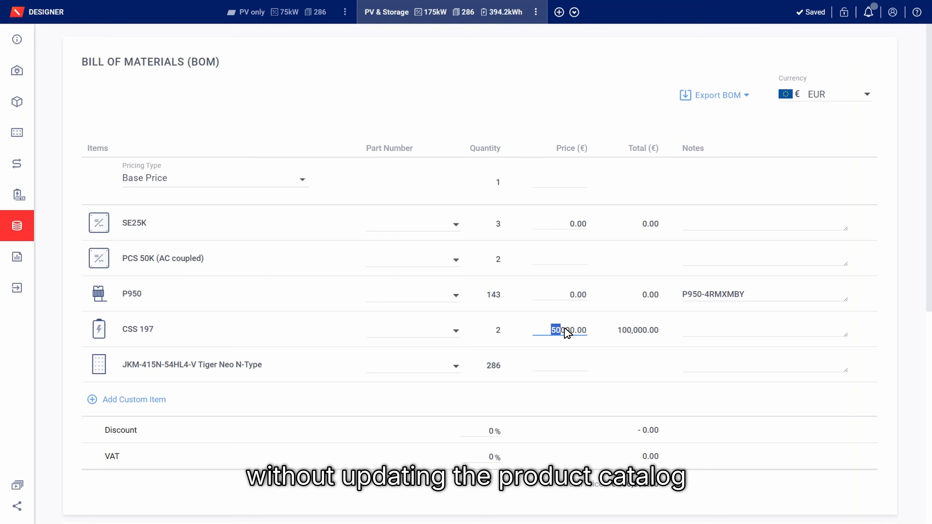
key("Return")
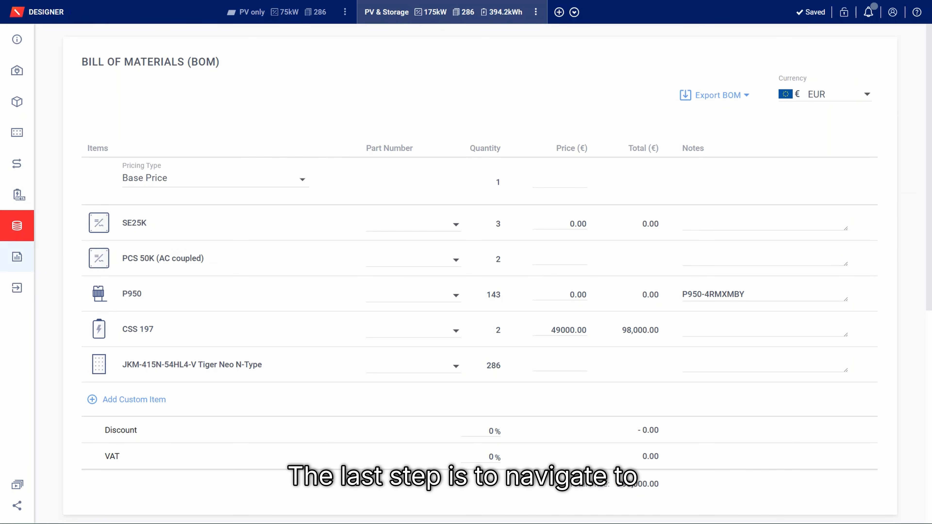
Step: Open the project summary report and compare the battery overview figures for PV Only with those for Battery + PV
left_click(18, 262)
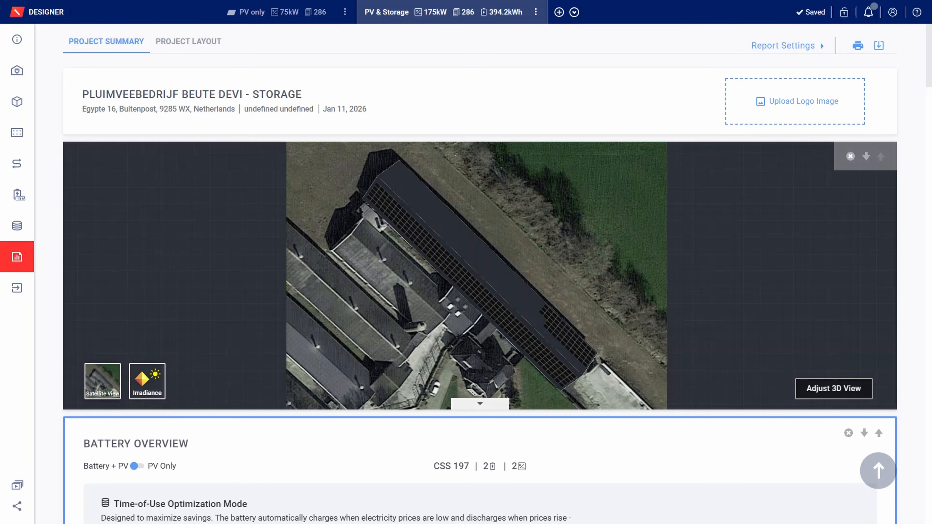
scroll(480, 292, "down", 8)
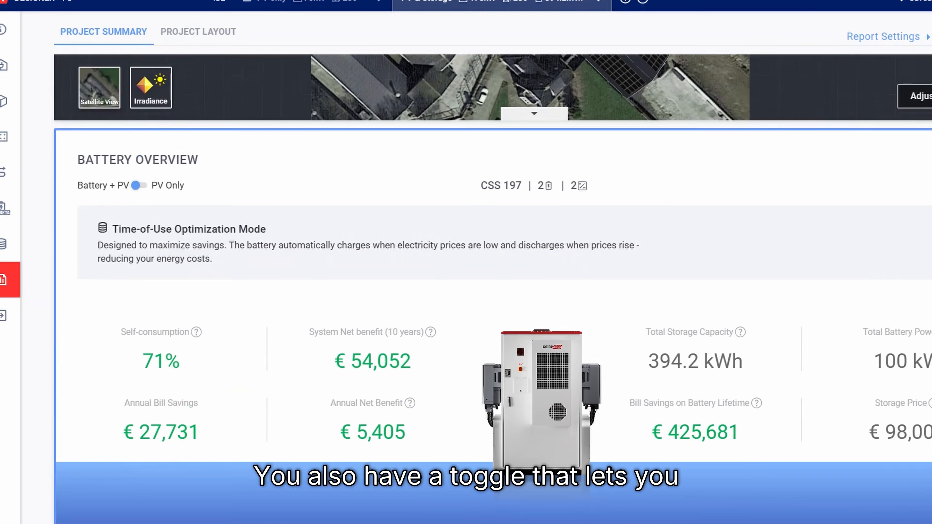
left_click(141, 186)
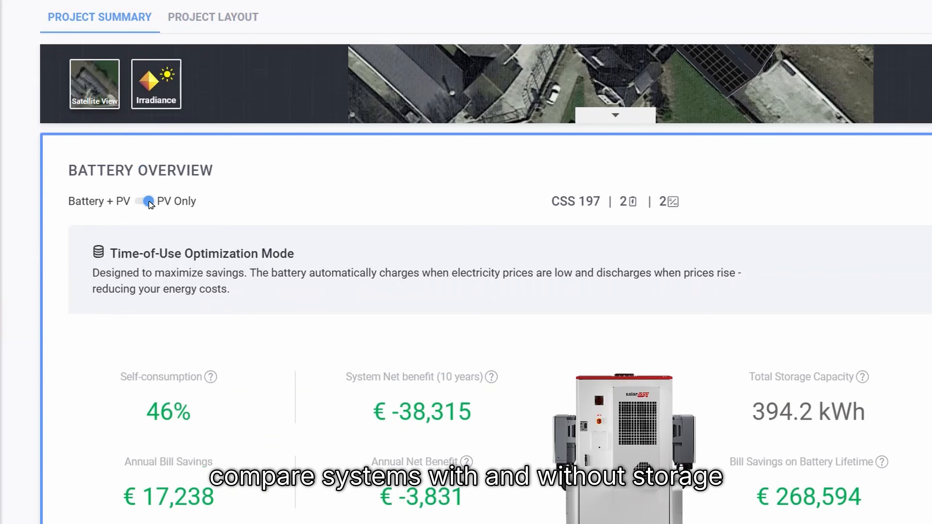
left_click(148, 202)
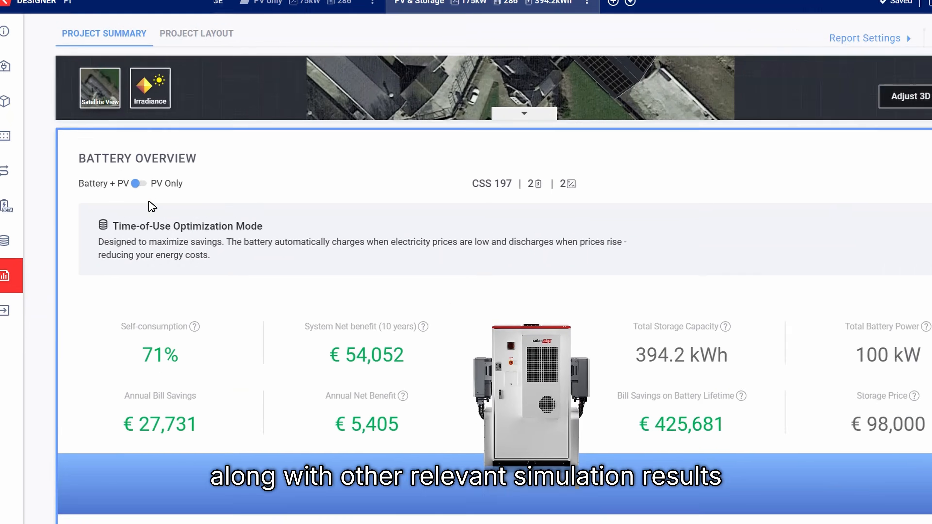
Step: Examine the storage energy sources, energy destinations and estimated monthly energy charts in the project summary
scroll(149, 202, "down", 6)
scroll(480, 275, "down", 20)
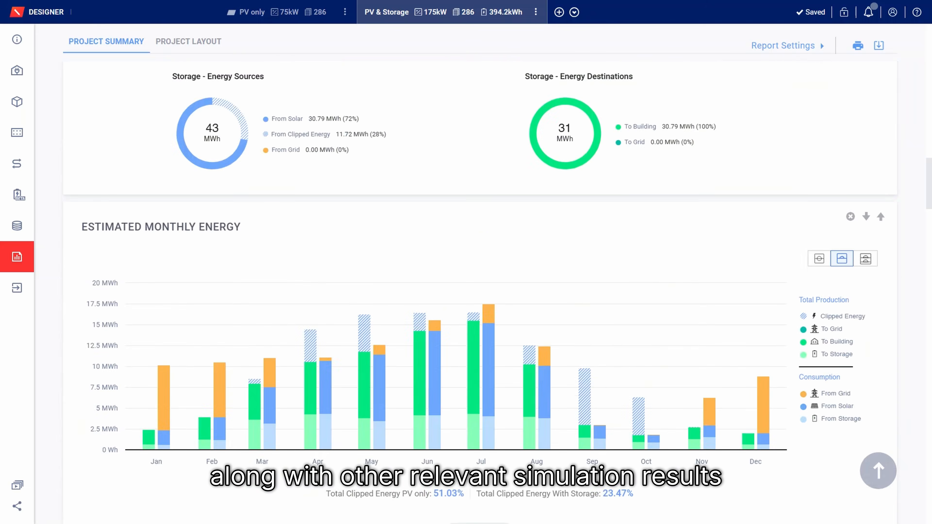
scroll(182, 76, "up", 20)
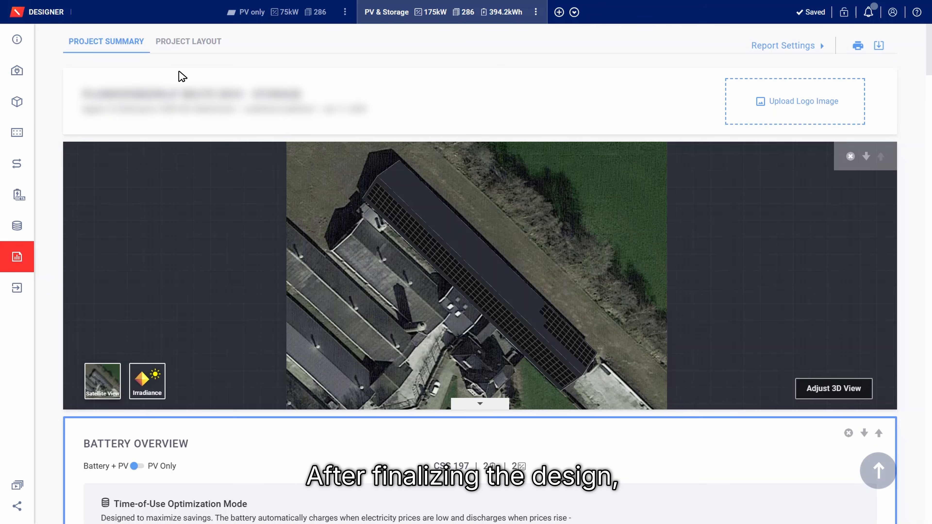
Step: View the options for sharing the proposal with the customer, then close them without sending the email
left_click(19, 507)
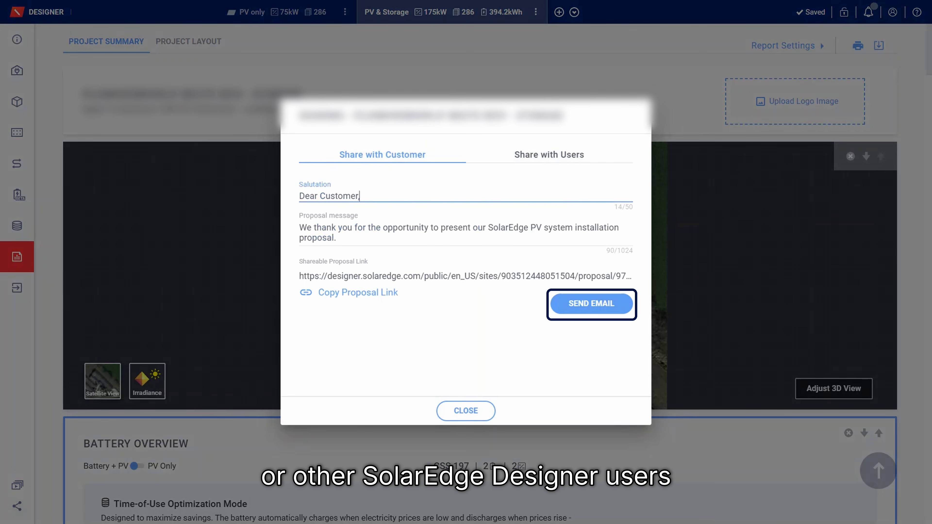
left_click(466, 411)
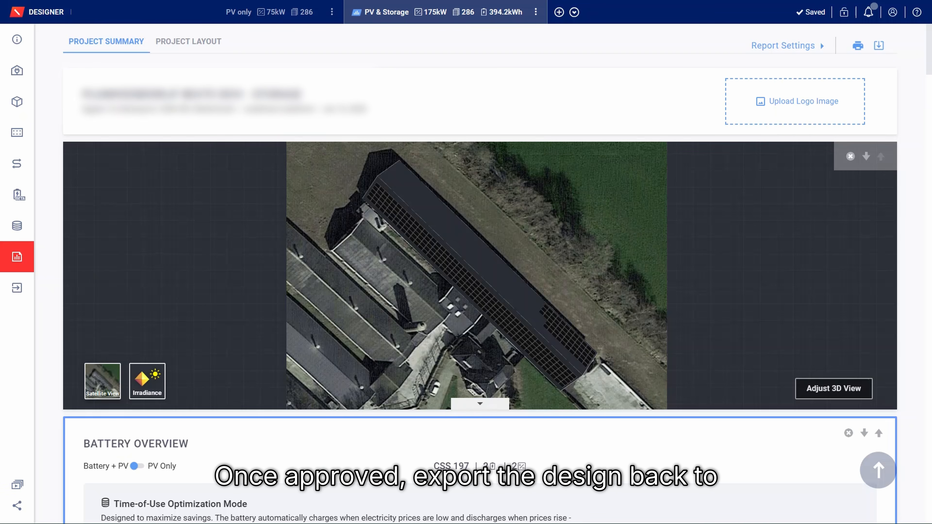
Step: Export the PV & Storage design to Monitoring, overriding the existing site layout
left_click(17, 288)
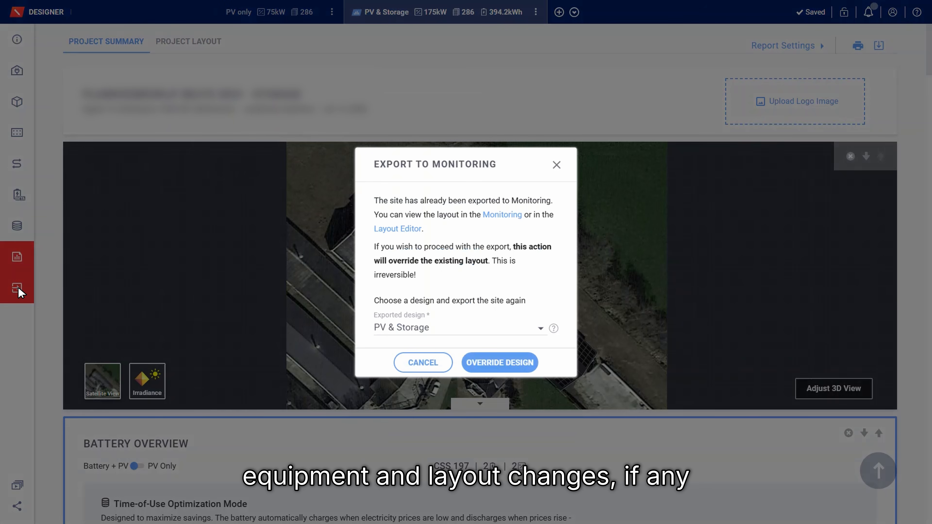
left_click(503, 364)
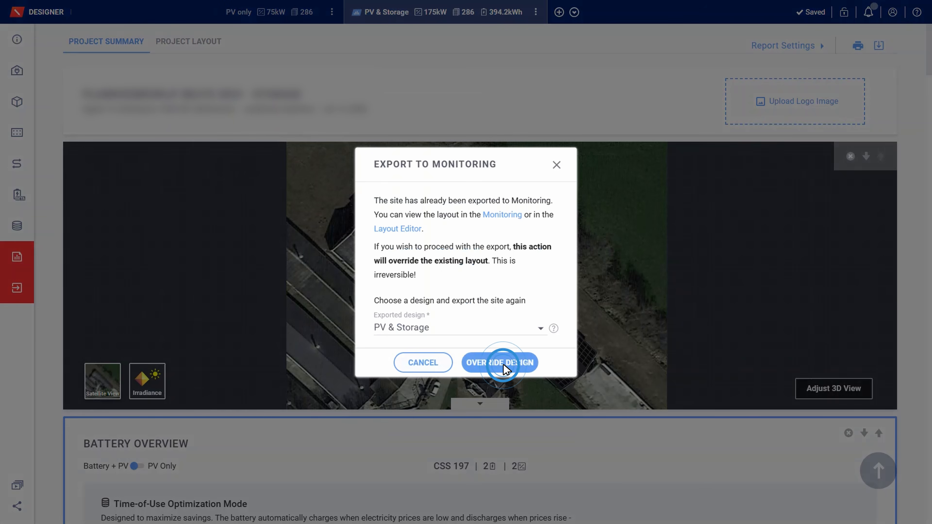